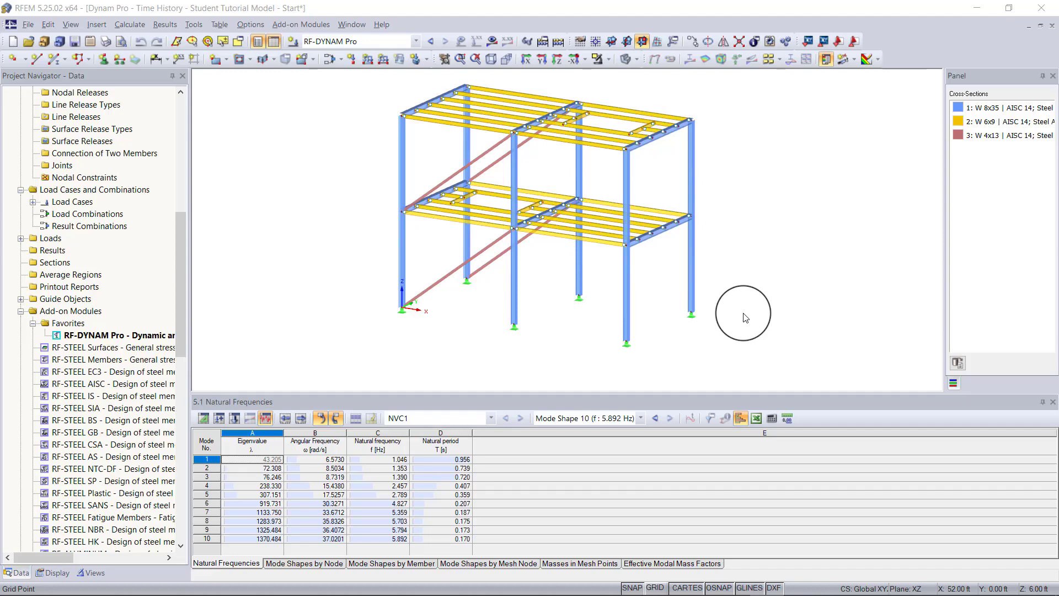
# Step: Open the RF-DYNAM Pro input data, review DLC1's time history, calculation parameter and damping settings, and run the calculation
pyautogui.doubleClick(108, 335)
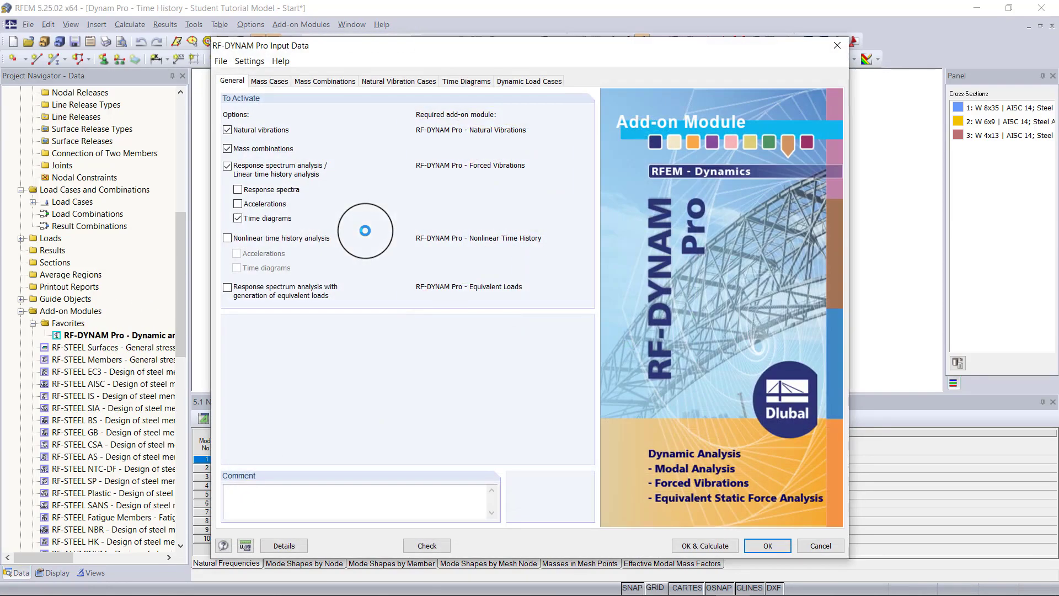
pyautogui.click(544, 82)
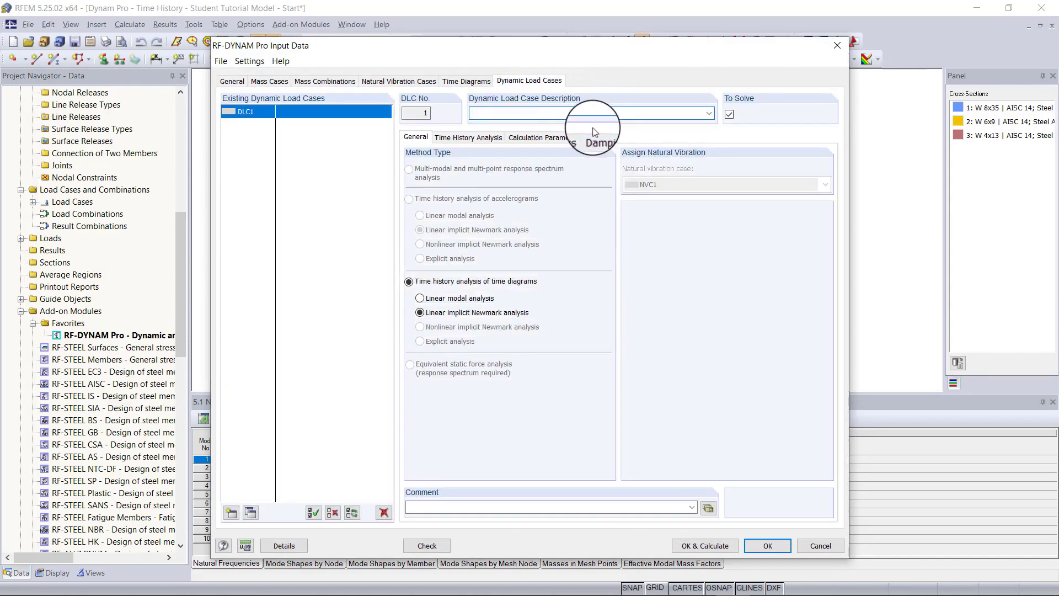
pyautogui.click(496, 138)
pyautogui.click(524, 138)
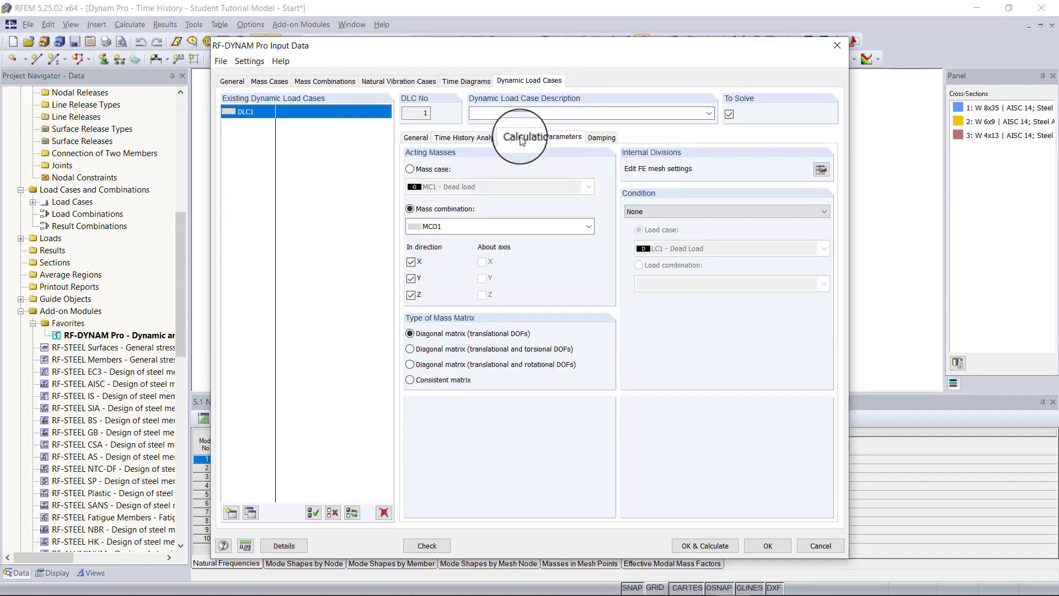
pyautogui.click(601, 138)
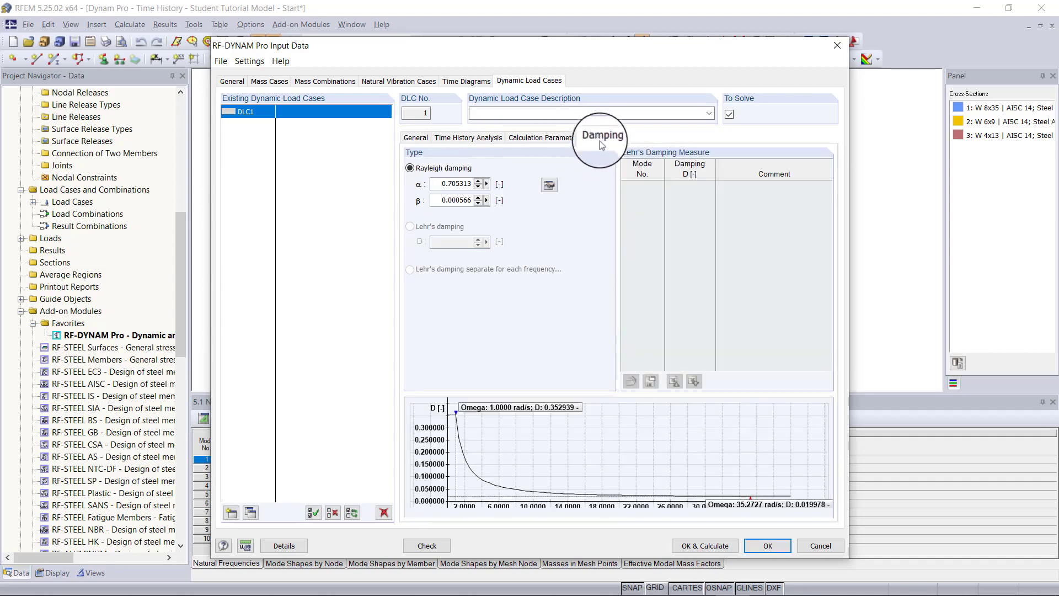
pyautogui.click(711, 546)
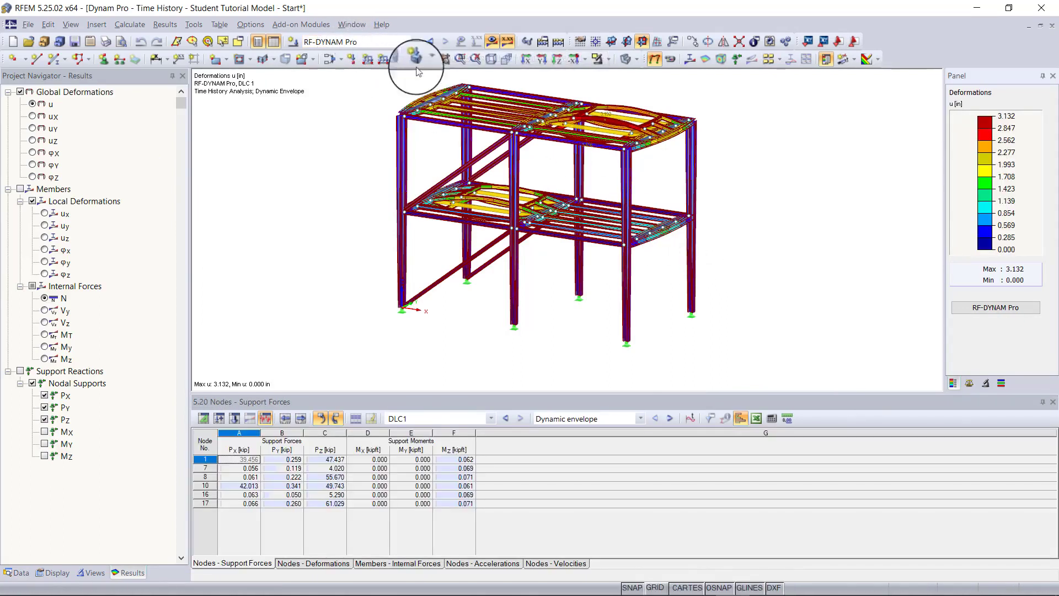
# Step: Look through the available dynamic load cases and time steps for the results, keeping DLC1 and the dynamic envelope
pyautogui.moveTo(567, 120)
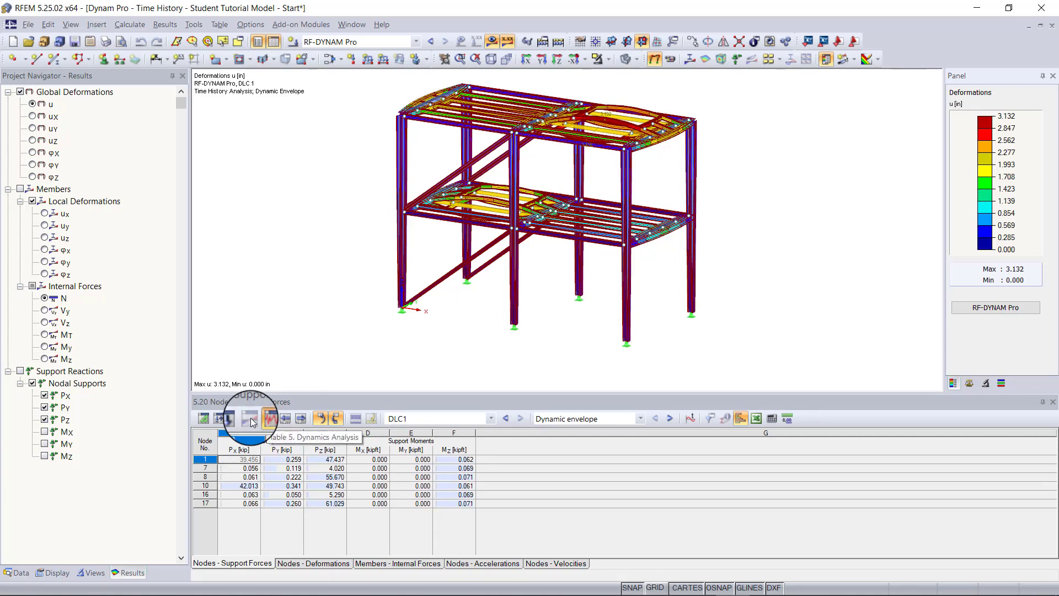
pyautogui.click(417, 422)
pyautogui.click(412, 441)
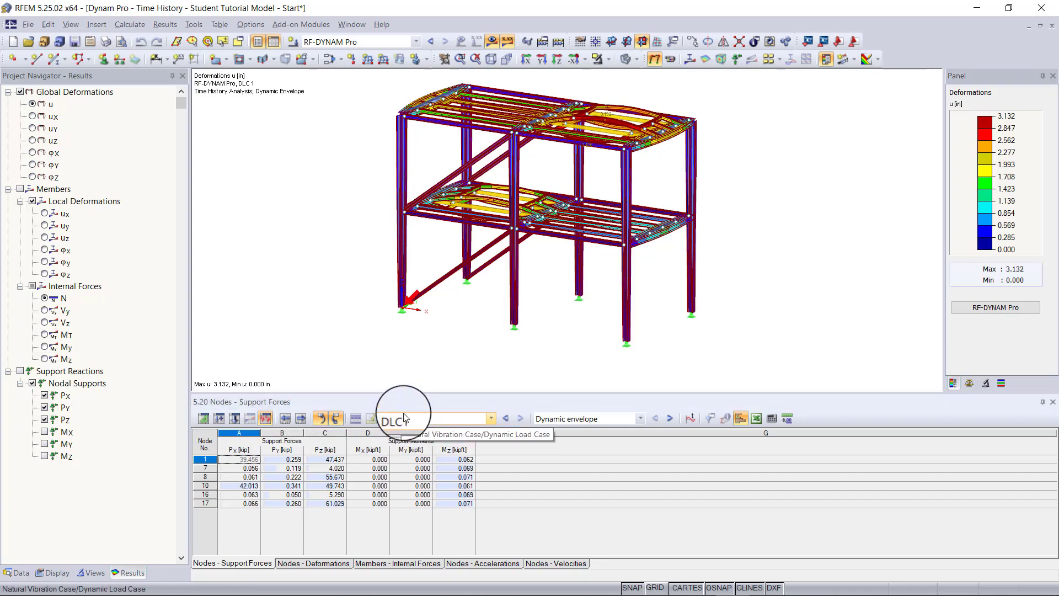
pyautogui.click(578, 419)
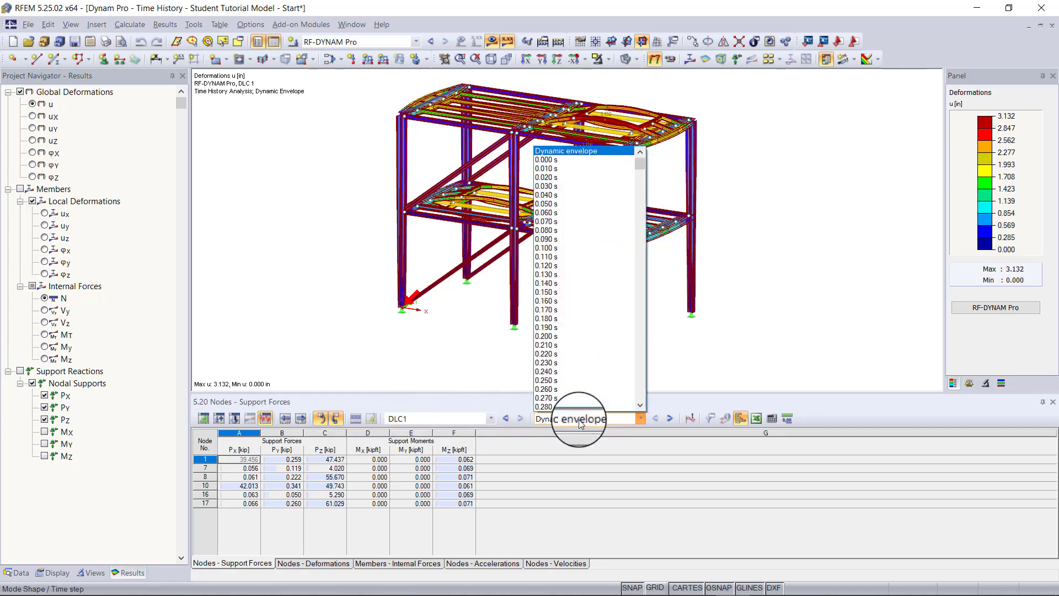
pyautogui.click(578, 419)
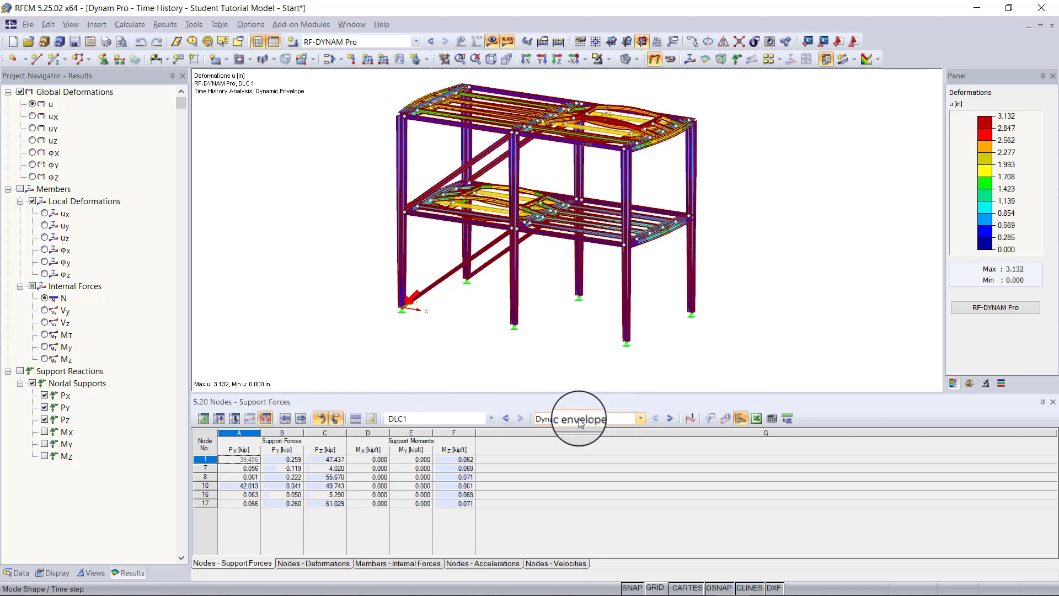
pyautogui.click(578, 419)
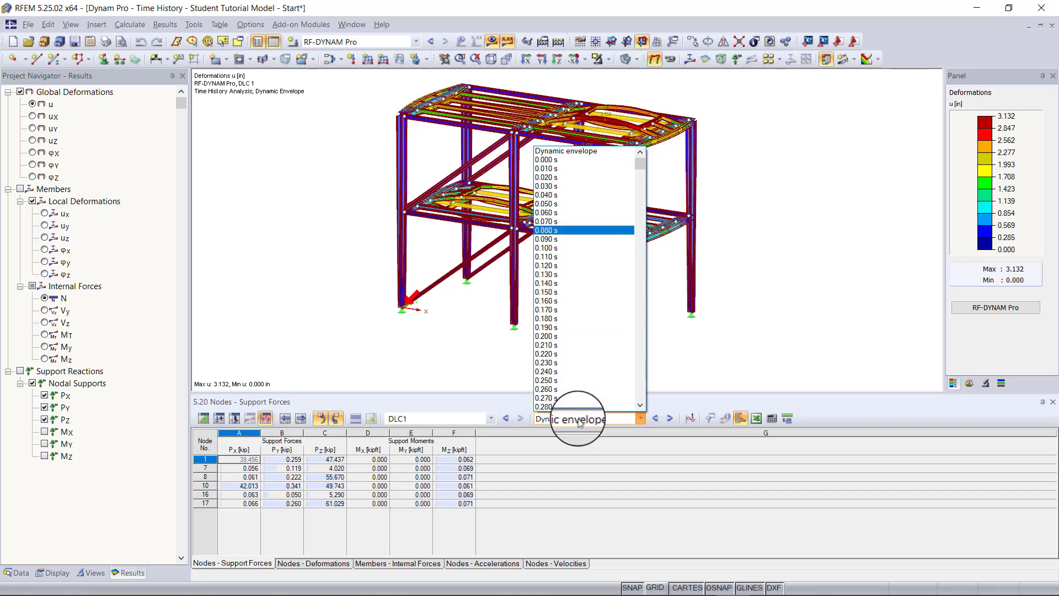
pyautogui.click(577, 424)
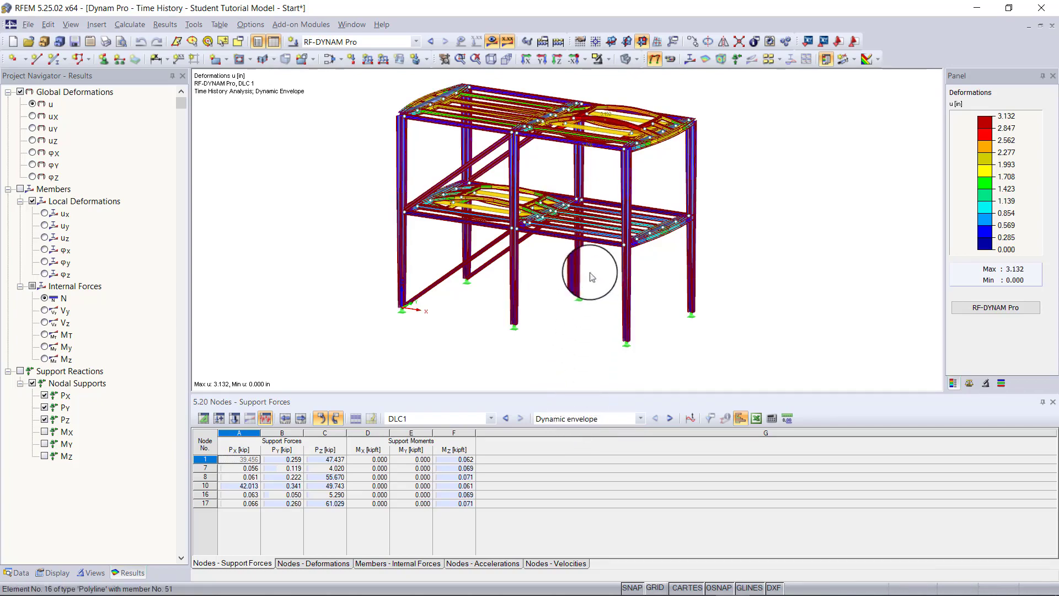
# Step: Play the time history animation of the frame's deformations, and close the animation
pyautogui.keyDown('ctrl'); pyautogui.moveTo(603, 217); pyautogui.dragTo(580, 204, button='middle'); pyautogui.keyUp('ctrl')
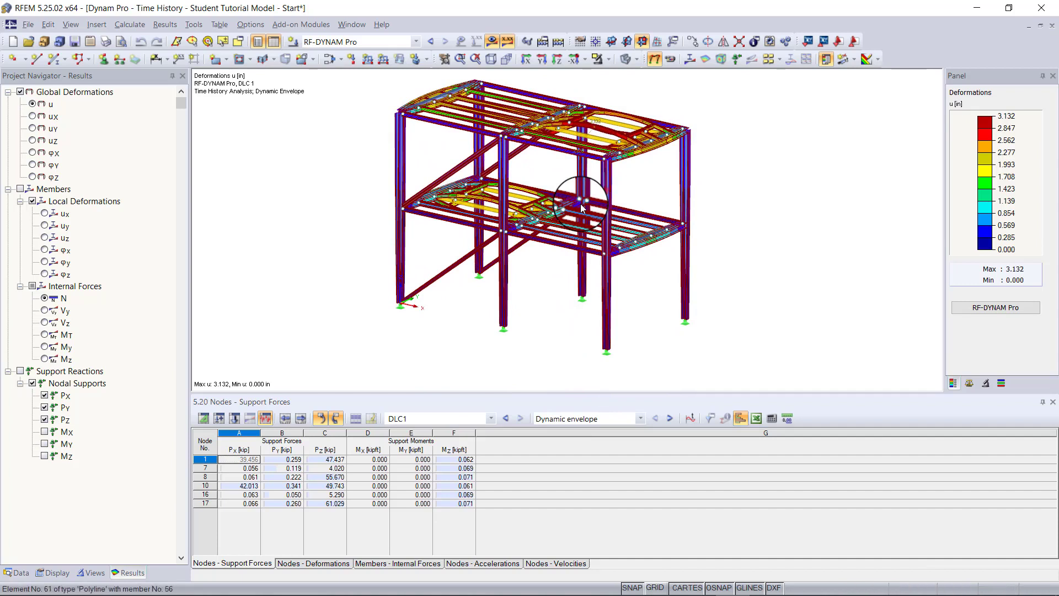
pyautogui.moveTo(580, 204); pyautogui.dragTo(562, 233, button='middle')
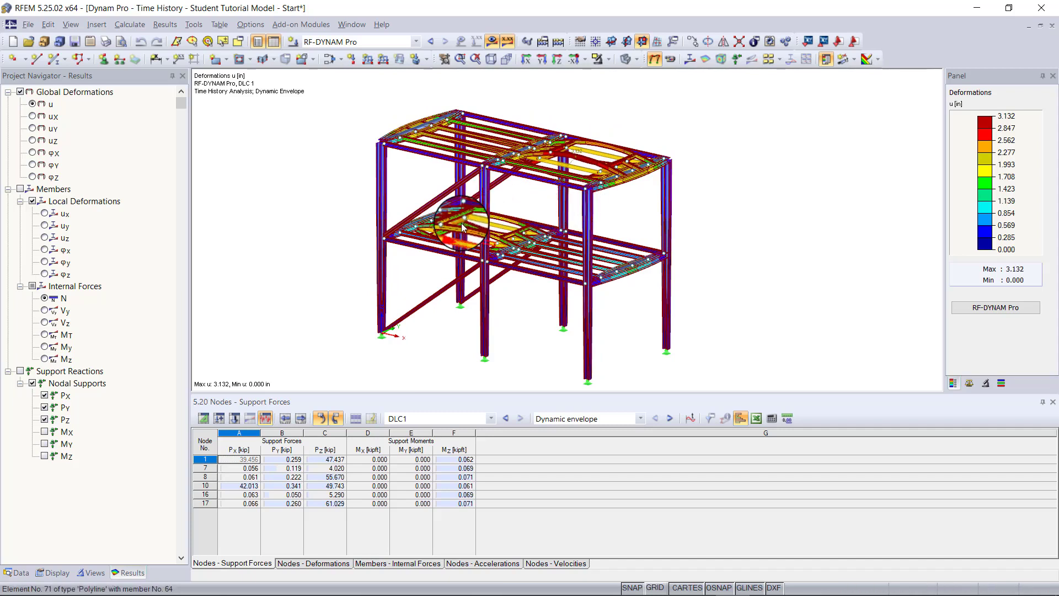
pyautogui.click(669, 58)
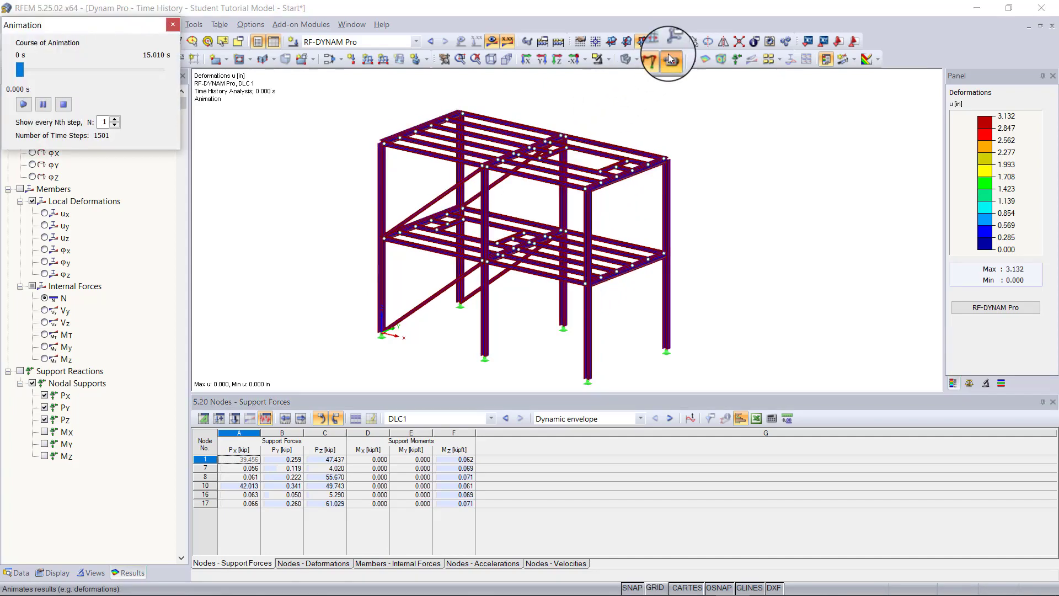
pyautogui.click(24, 105)
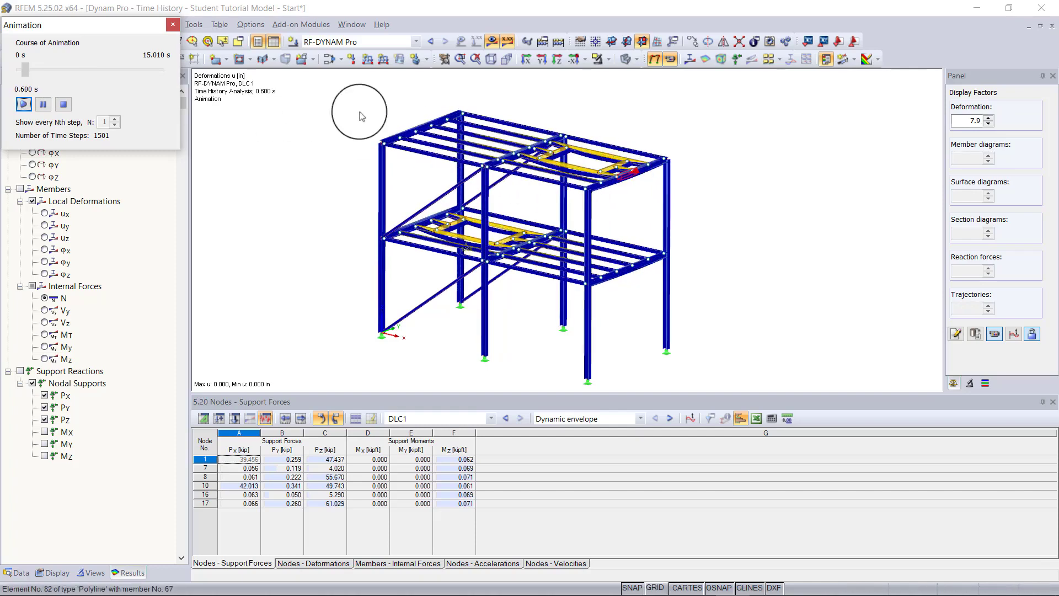
pyautogui.click(172, 18)
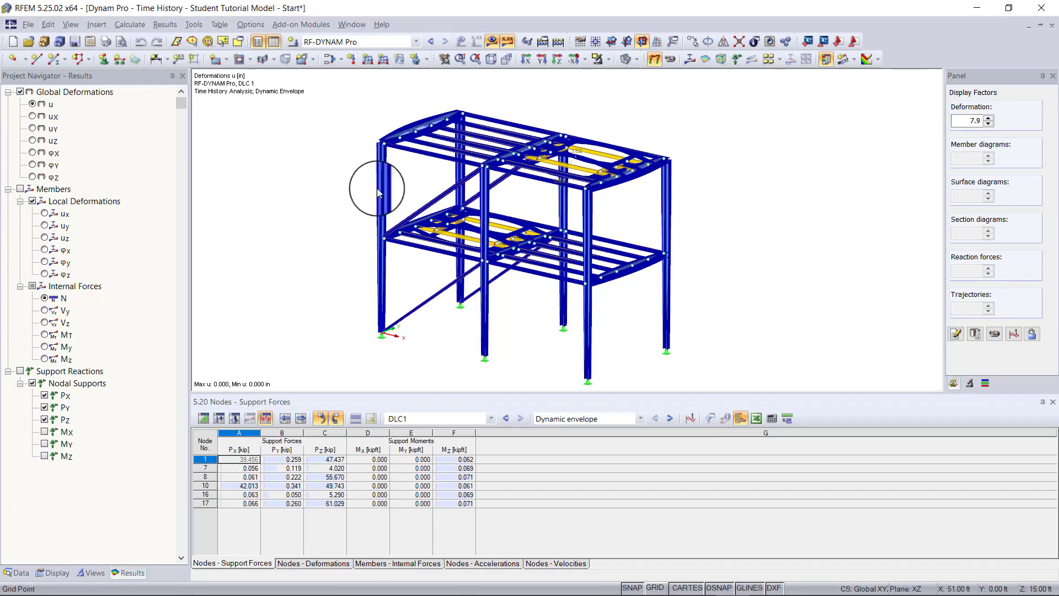
# Step: Open the Time Course Monitor for nodes and plot Displacement X at FE mesh point 52 on the upper floor's corner
pyautogui.click(689, 418)
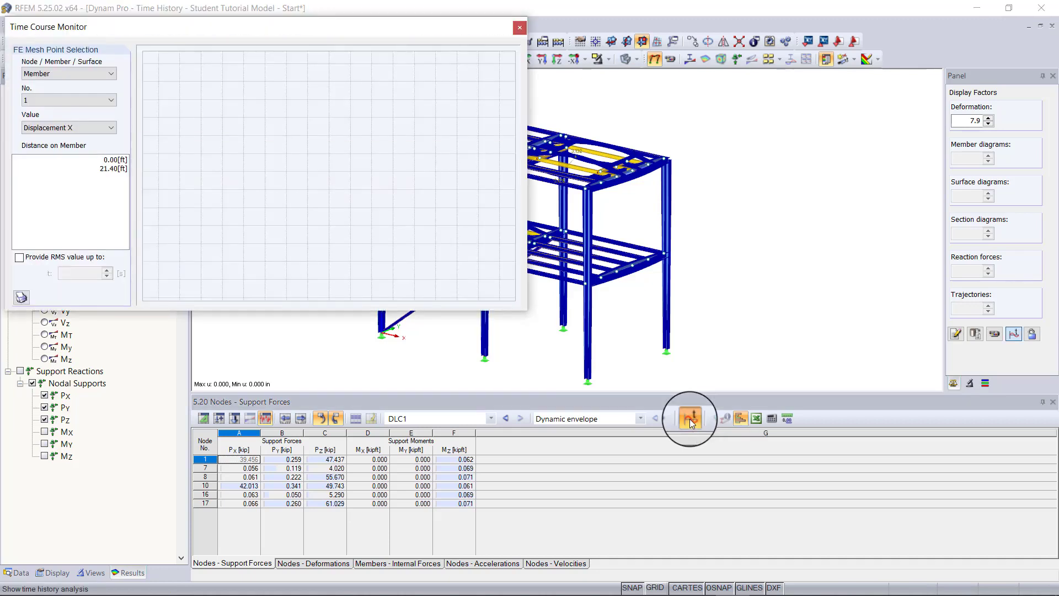
pyautogui.moveTo(317, 27); pyautogui.dragTo(508, 128)
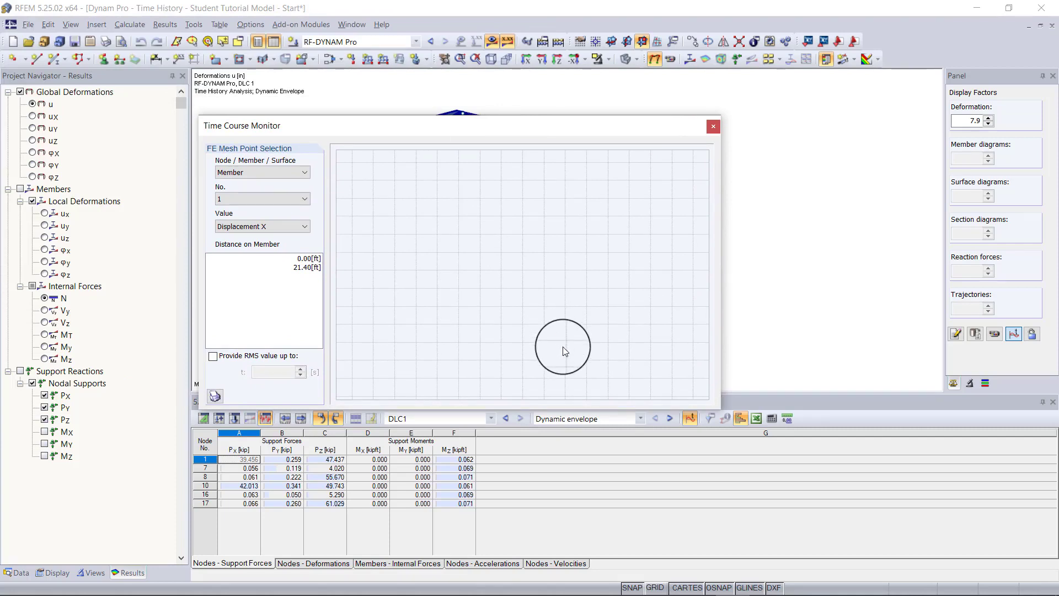
pyautogui.click(282, 172)
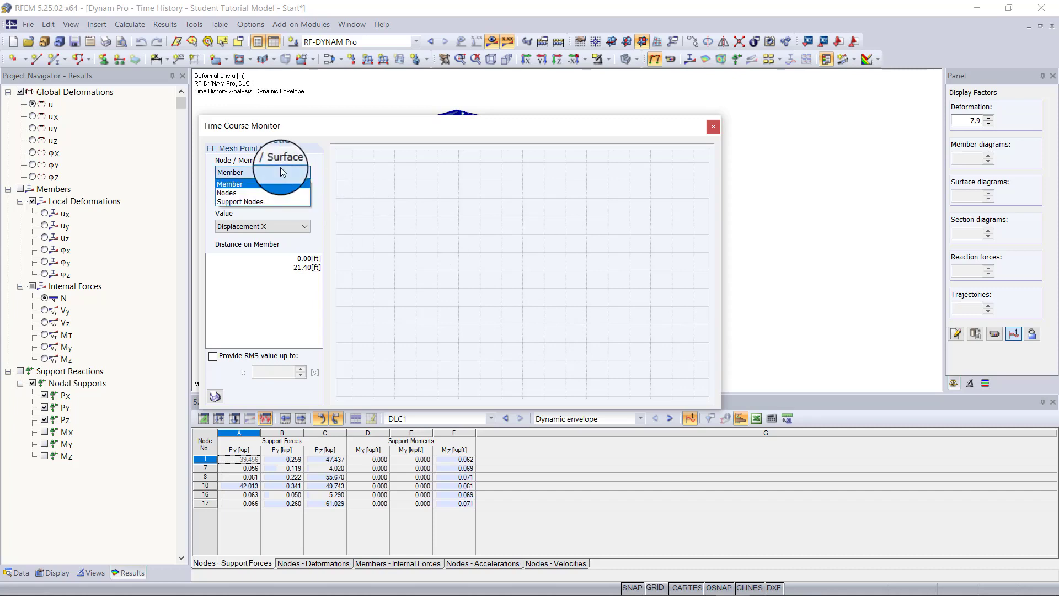
pyautogui.press('Down')
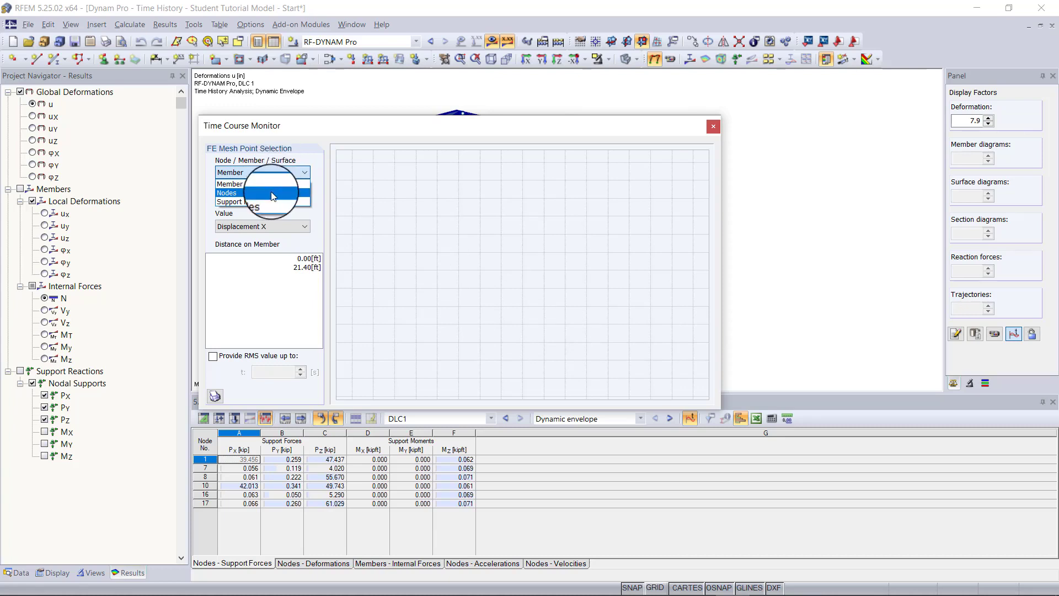
pyautogui.click(271, 192)
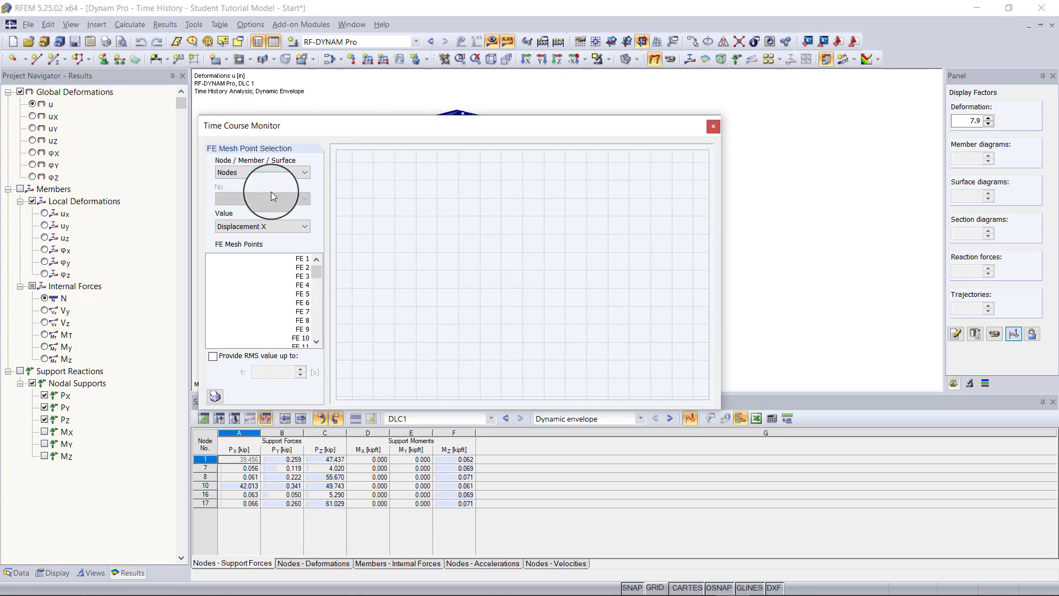
pyautogui.moveTo(457, 130); pyautogui.dragTo(416, 231)
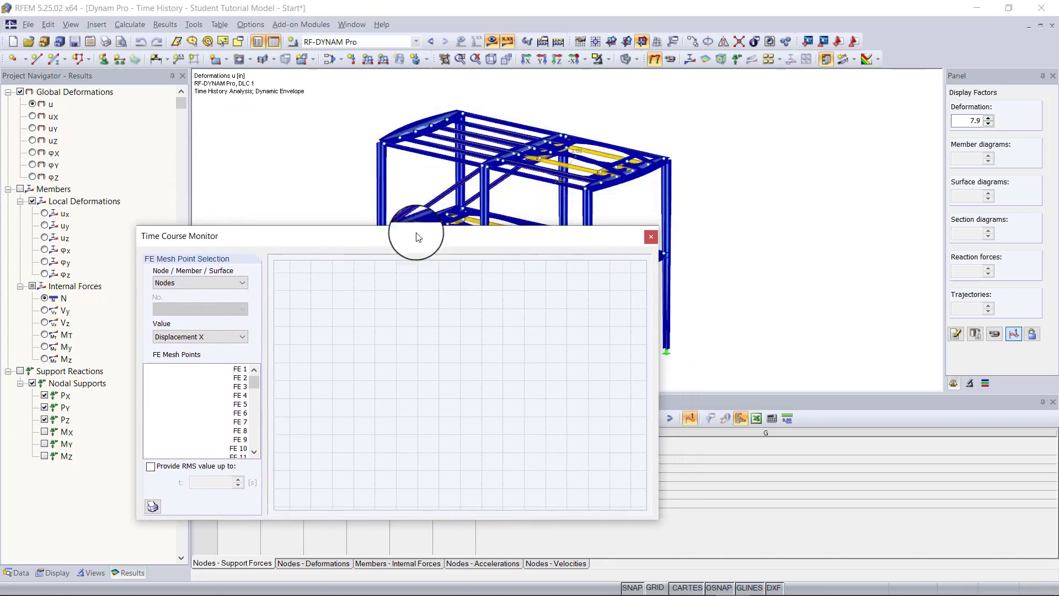
pyautogui.click(596, 171)
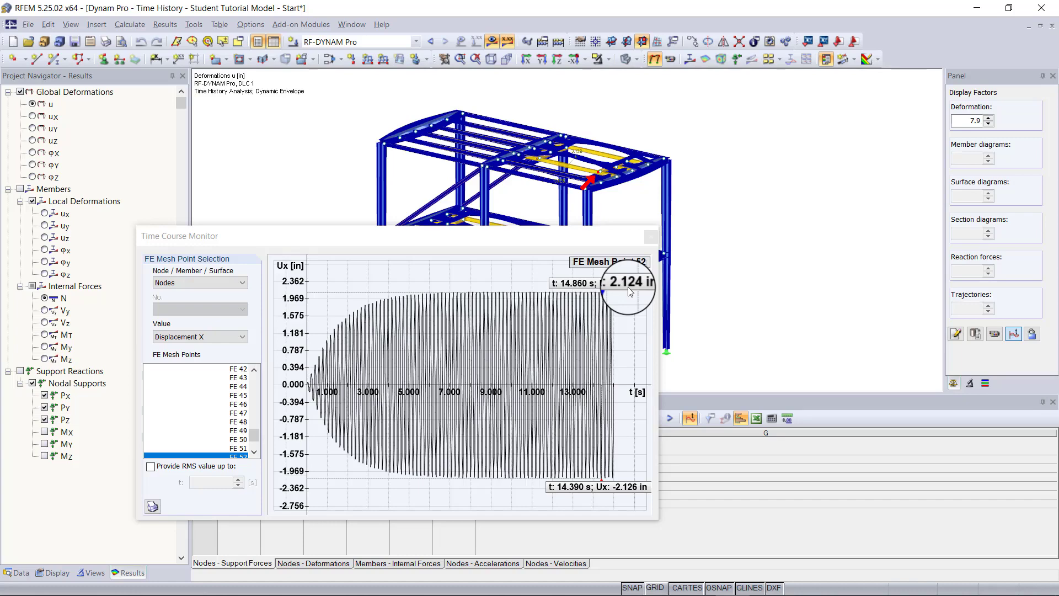
# Step: Plot Acceleration X for FE mesh point 52 over time, and close the Time Course Monitor
pyautogui.click(202, 337)
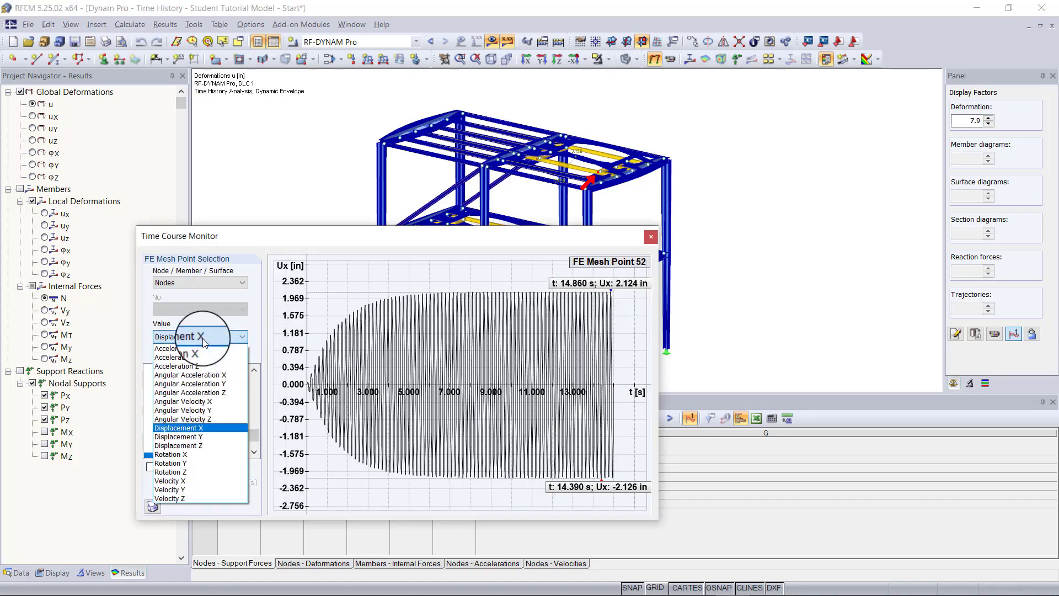
pyautogui.click(182, 348)
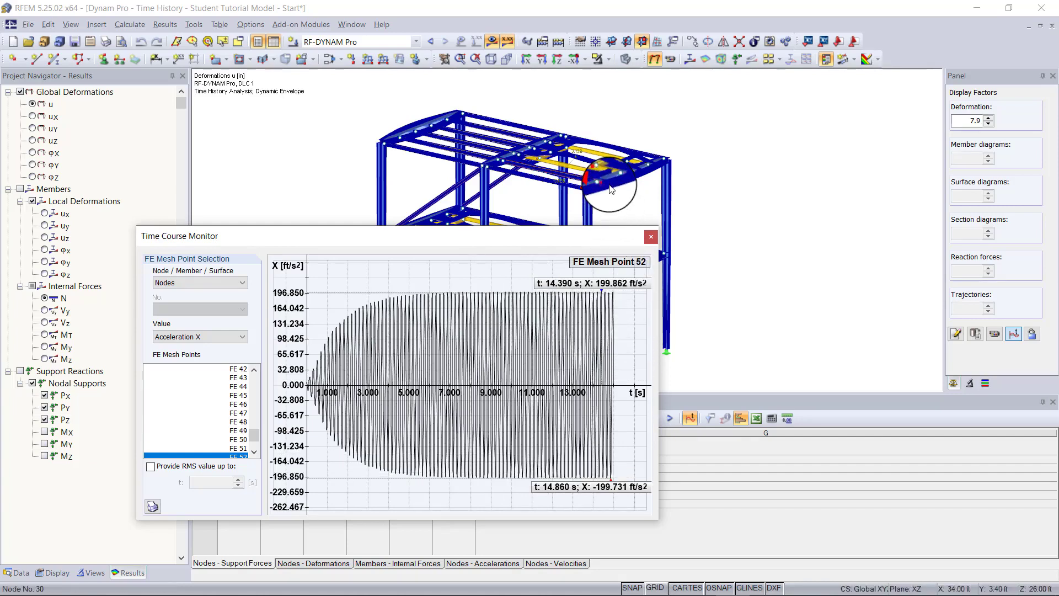
pyautogui.click(650, 237)
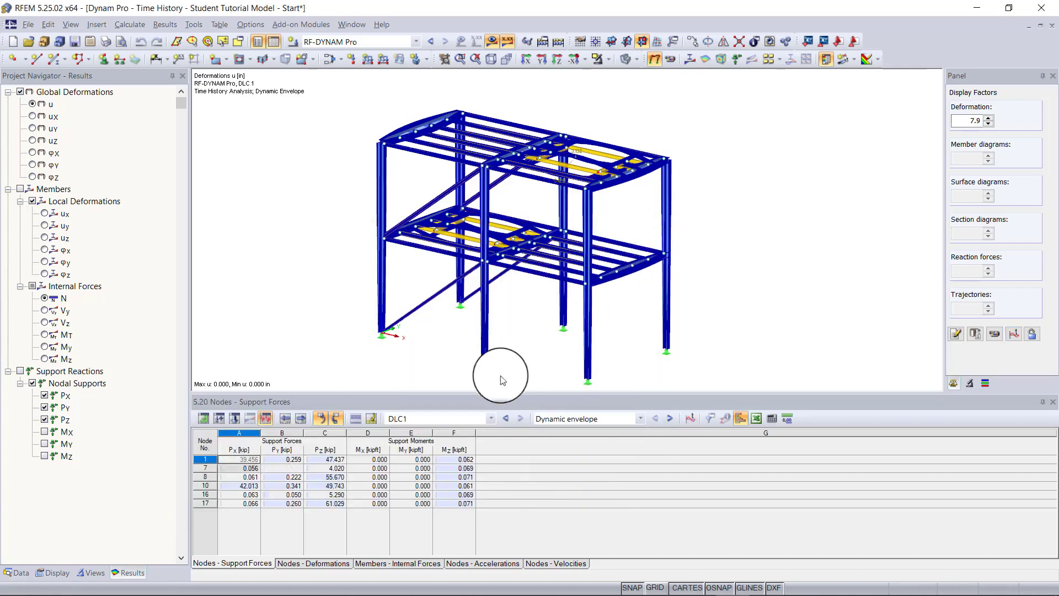
# Step: Display mode shape 1 of natural vibration case NVC1 and examine the frame's deformed shape
pyautogui.click(457, 419)
pyautogui.click(445, 431)
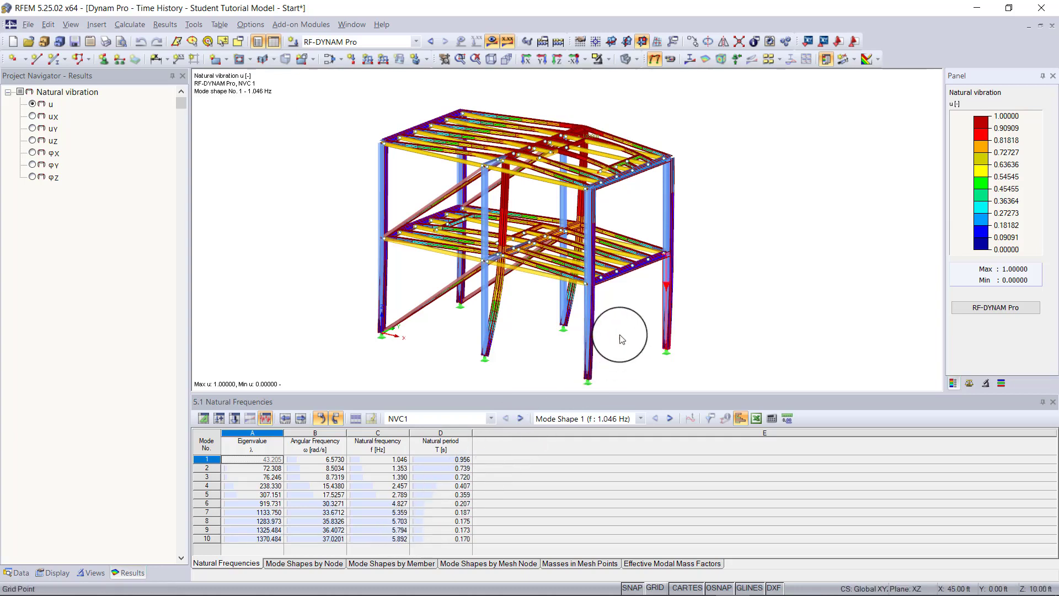
pyautogui.keyDown('ctrl'); pyautogui.moveTo(621, 338); pyautogui.dragTo(704, 310, button='middle'); pyautogui.keyUp('ctrl')
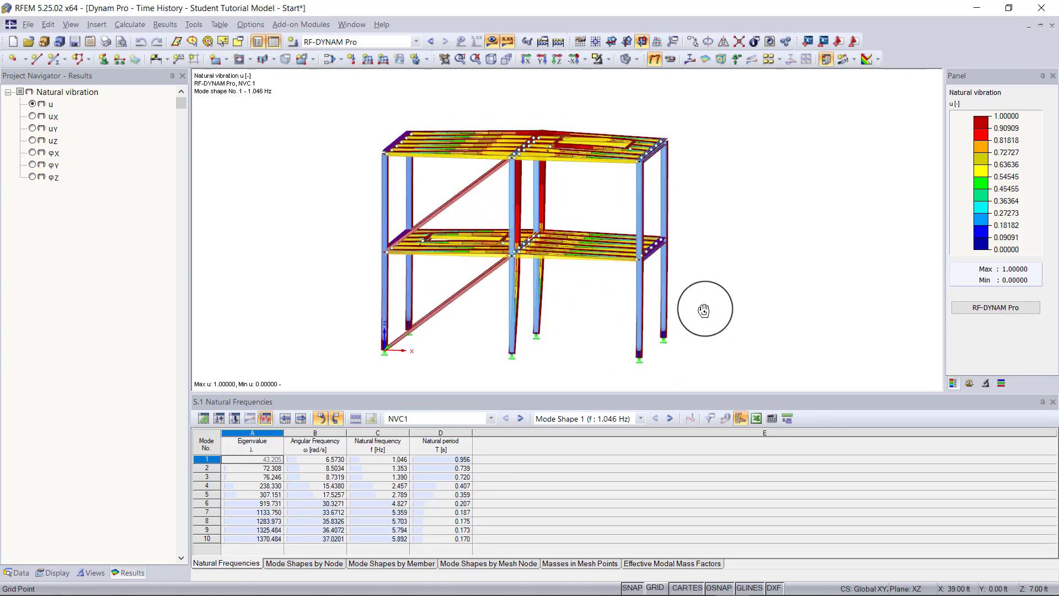
# Step: Change the cross-section of the frame's column members to W 6x25 from AISC 14, accepting the deletion of all existing results
pyautogui.rightClick(704, 310)
pyautogui.click(699, 196)
pyautogui.keyDown('ctrl'); pyautogui.moveTo(685, 199); pyautogui.dragTo(719, 167, button='middle'); pyautogui.keyUp('ctrl')
pyautogui.rightClick(718, 167)
pyautogui.click(619, 189)
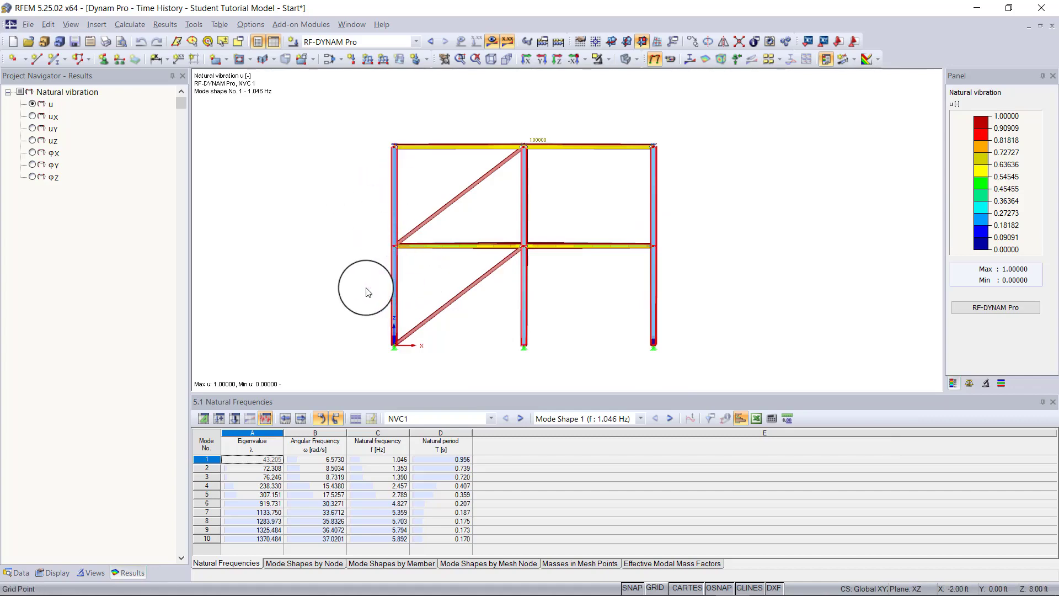
pyautogui.doubleClick(394, 277)
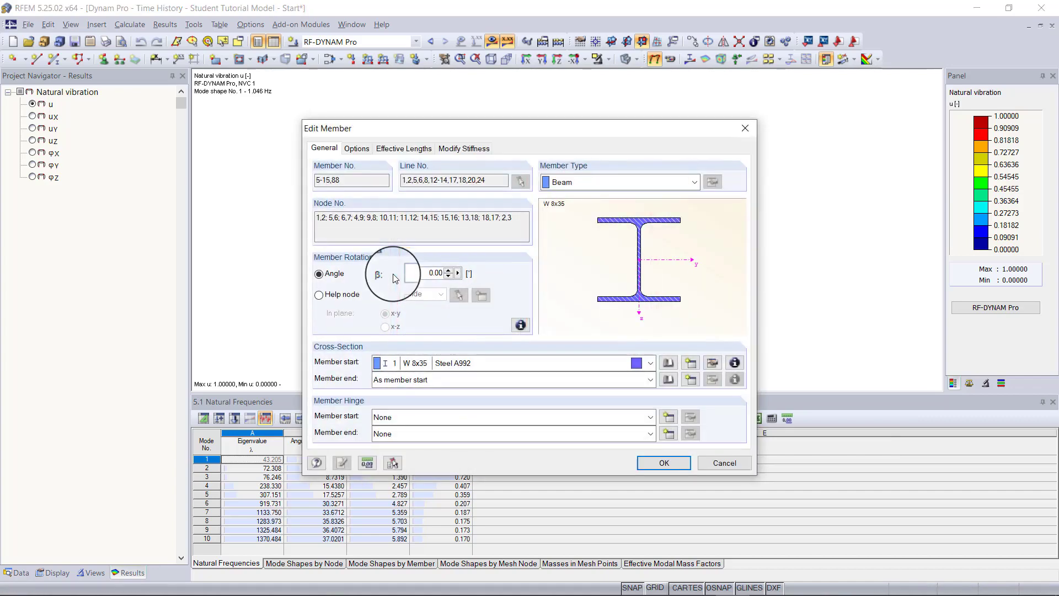
pyautogui.click(711, 363)
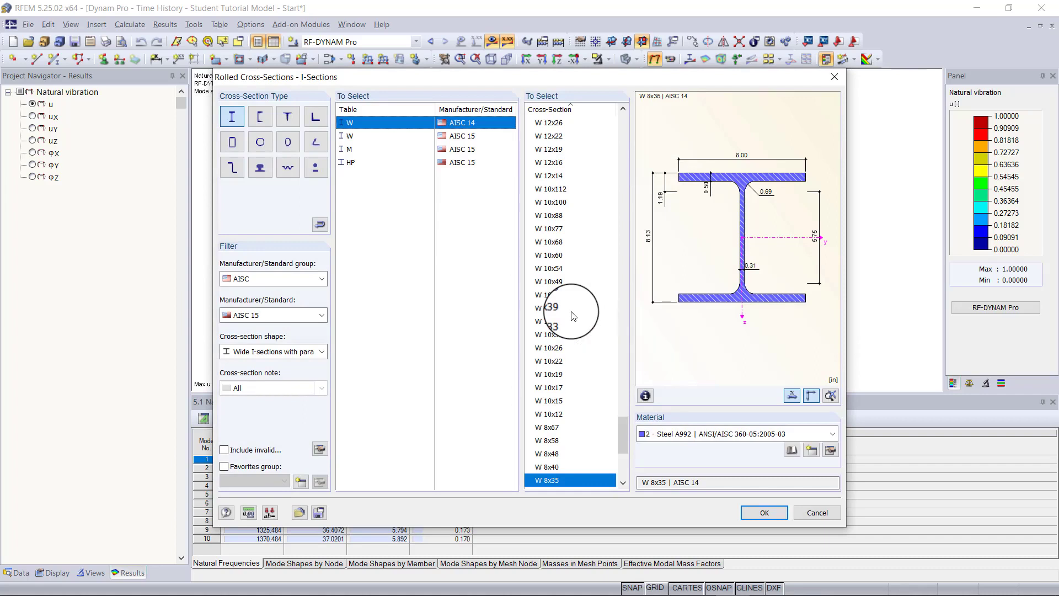
pyautogui.scroll(-6, 572, 313)
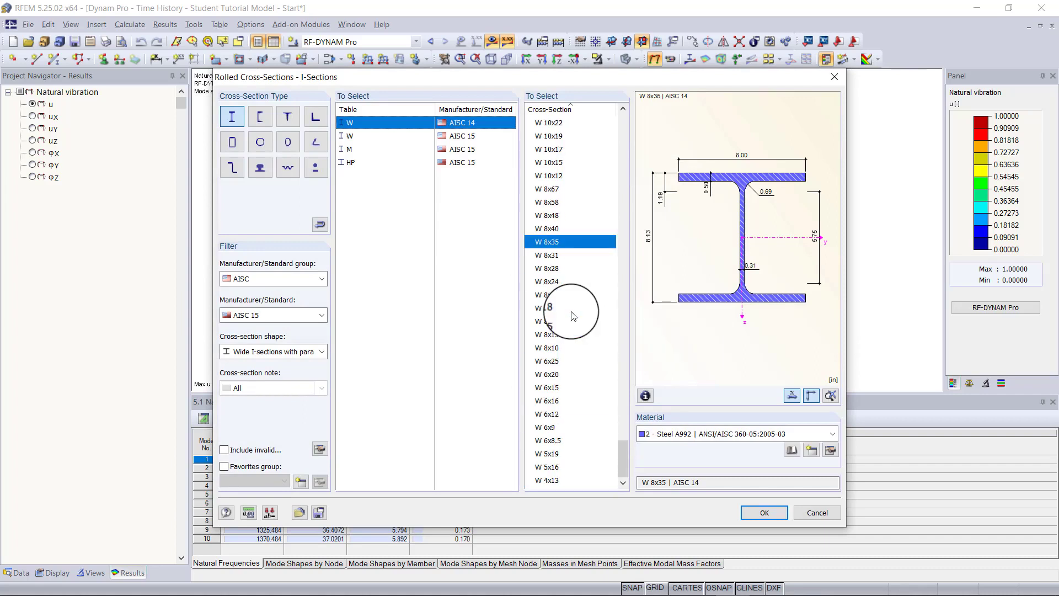
pyautogui.scroll(4, 568, 353)
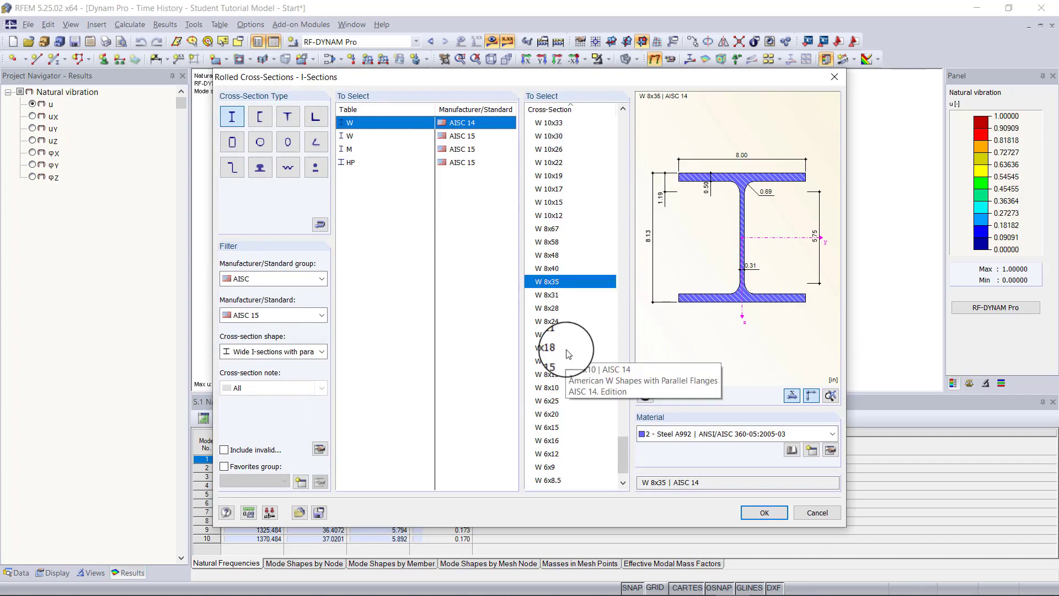
pyautogui.scroll(-3, 568, 354)
pyautogui.click(557, 401)
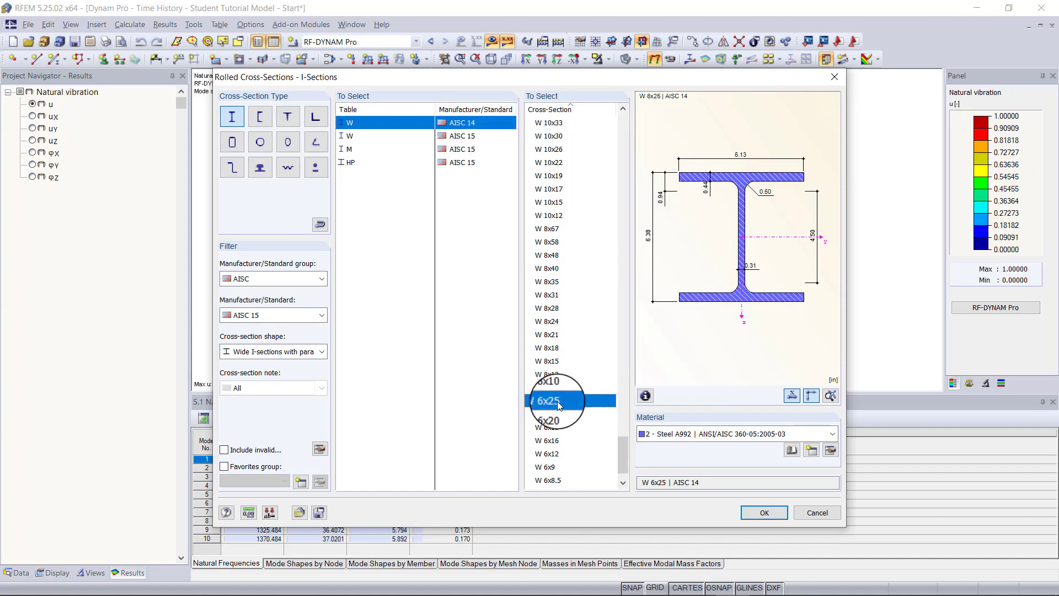
pyautogui.click(764, 513)
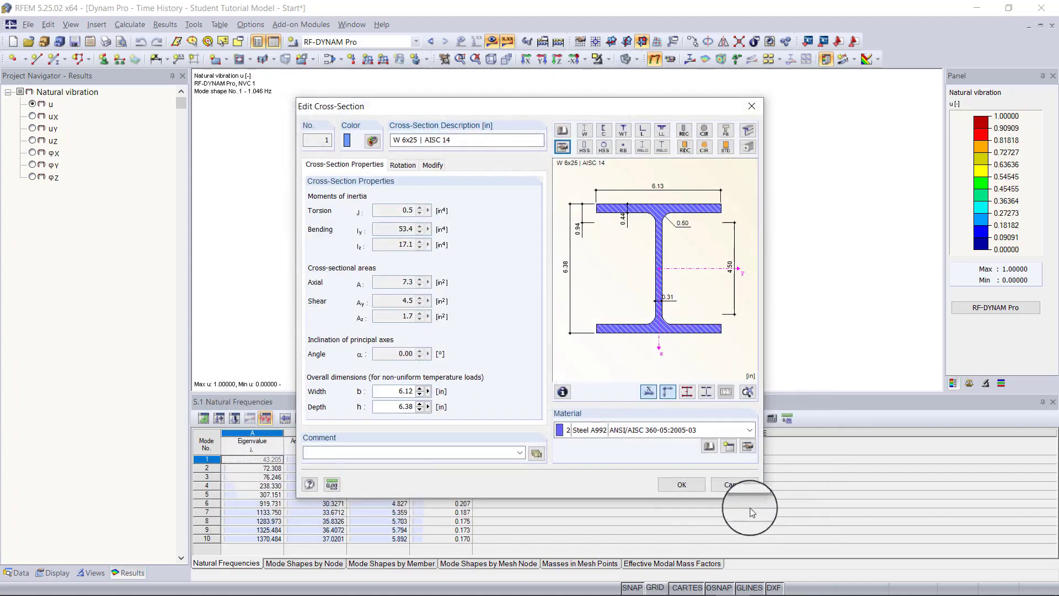
pyautogui.click(682, 492)
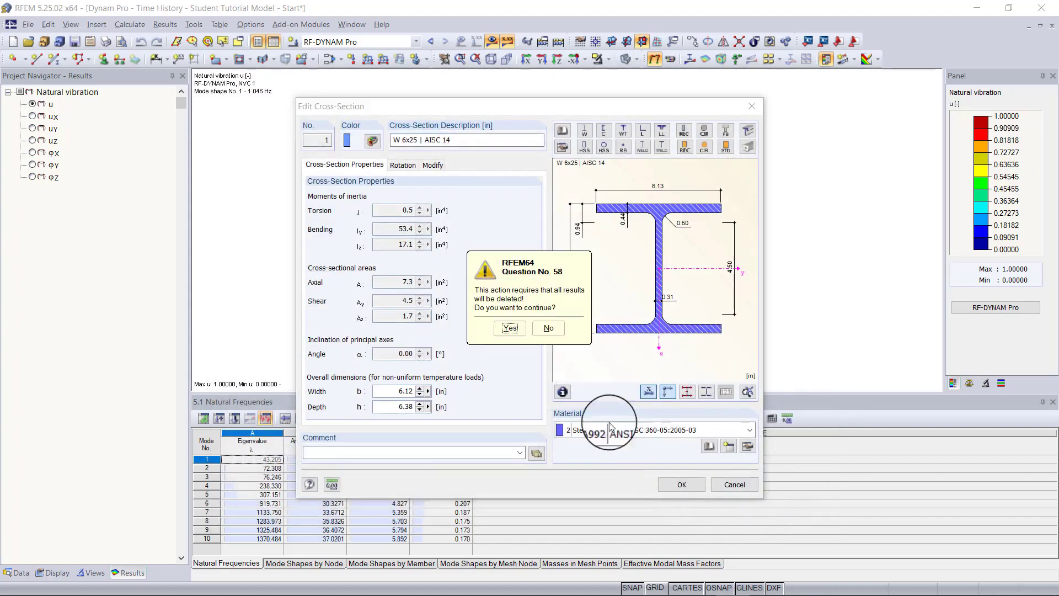
pyautogui.click(514, 331)
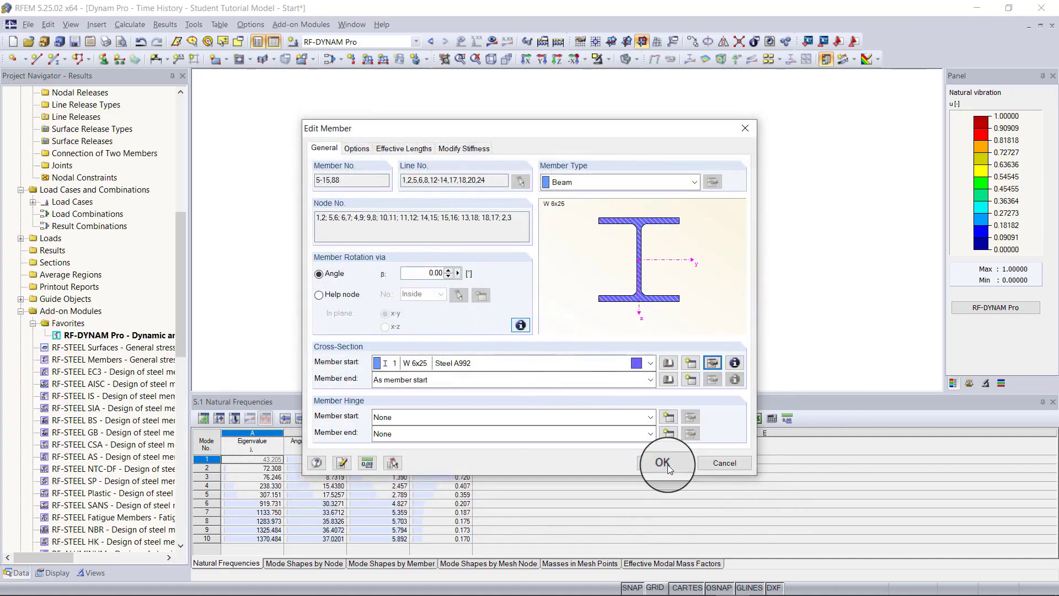
pyautogui.click(667, 464)
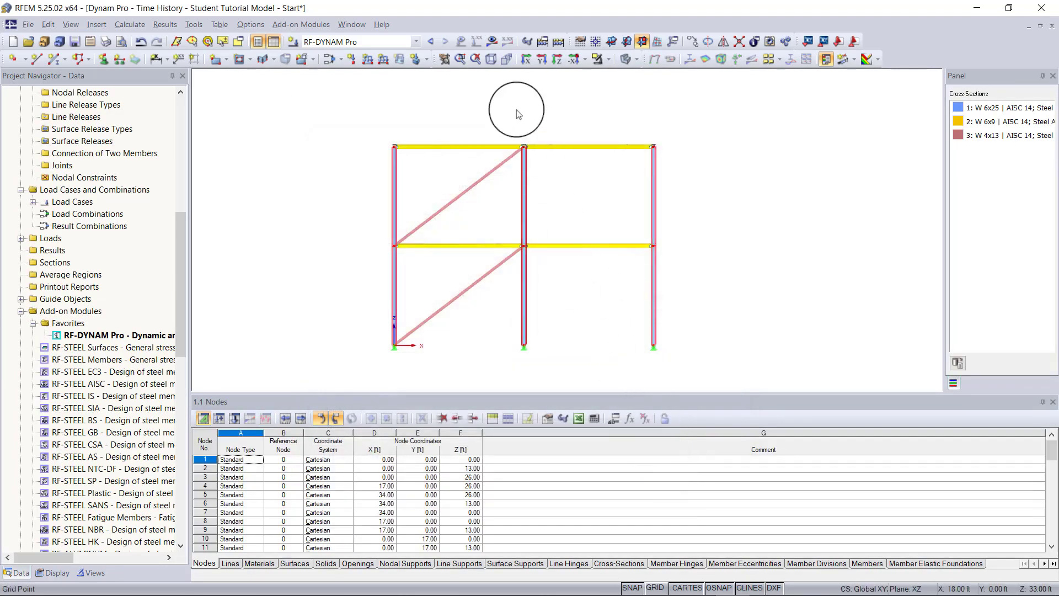
# Step: Recalculate the RF-DYNAM Pro results for the modified frame and display the natural frequencies table for NVC1
pyautogui.moveTo(517, 109); pyautogui.dragTo(577, 144, button='right')
pyautogui.click(559, 109)
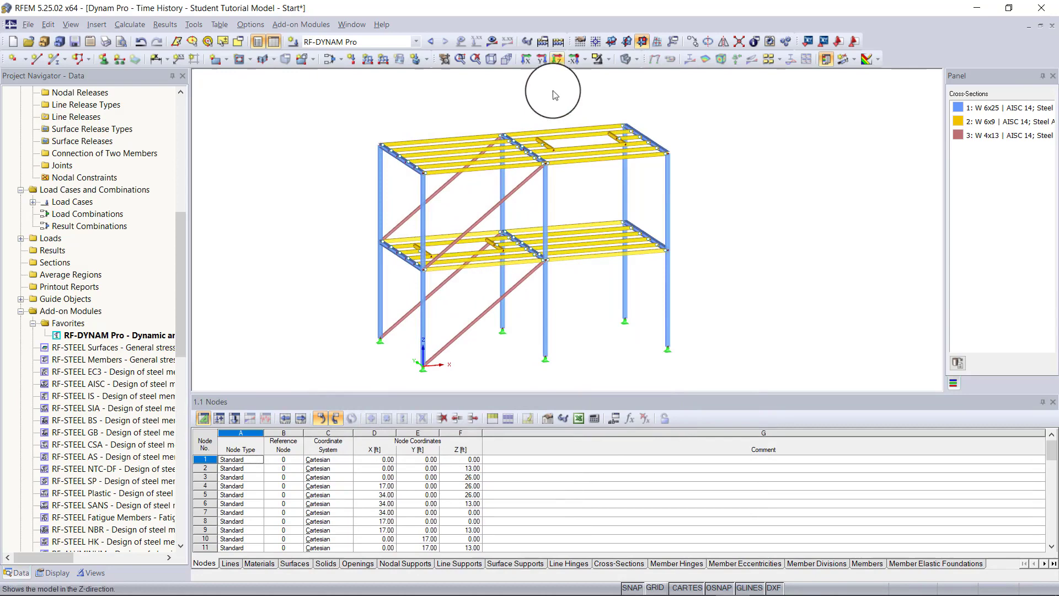
pyautogui.click(562, 45)
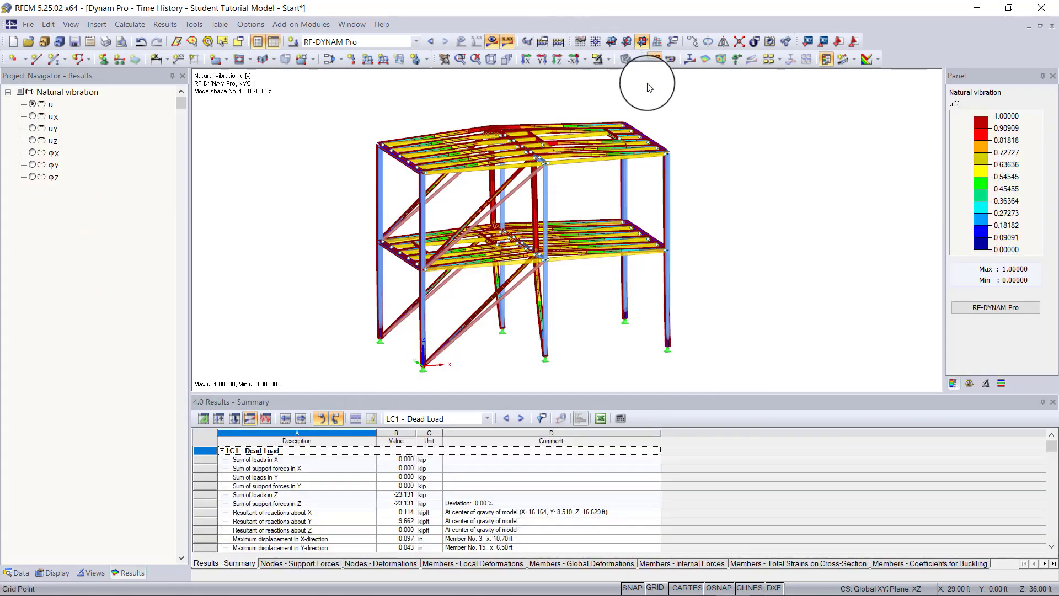
pyautogui.click(373, 43)
pyautogui.click(372, 43)
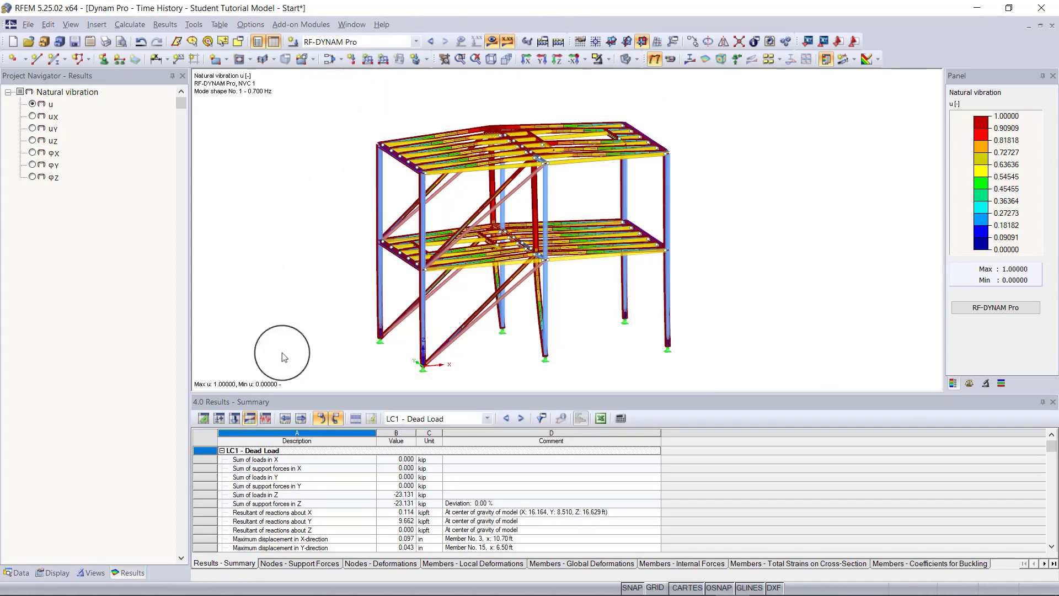
pyautogui.click(265, 418)
# Step: Switch the results to DLC1, plot Acceleration X over time for FE mesh point 52 in the Time Course Monitor, and close it
pyautogui.click(400, 423)
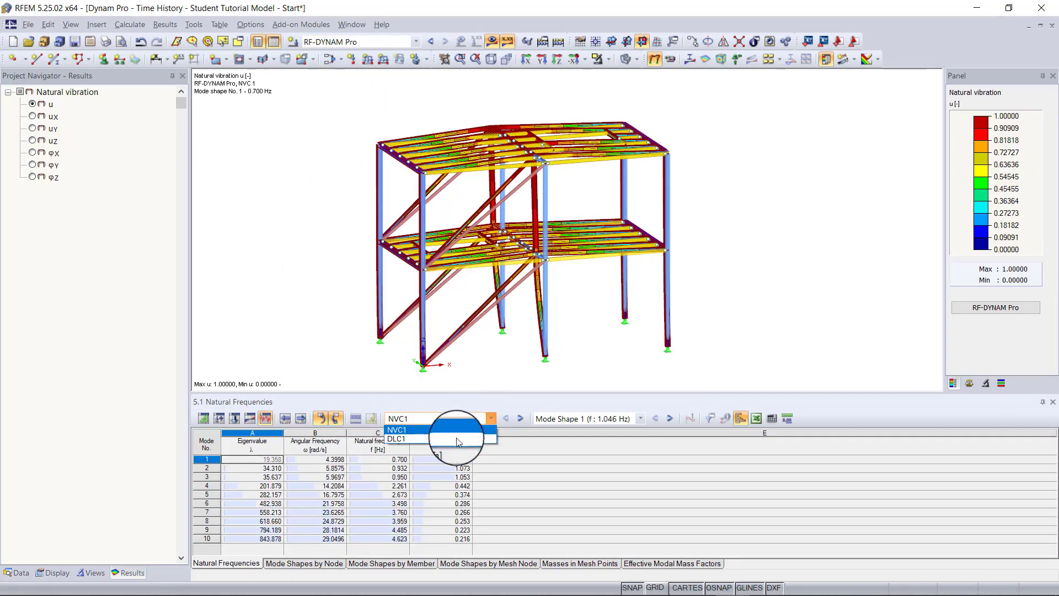
pyautogui.click(408, 434)
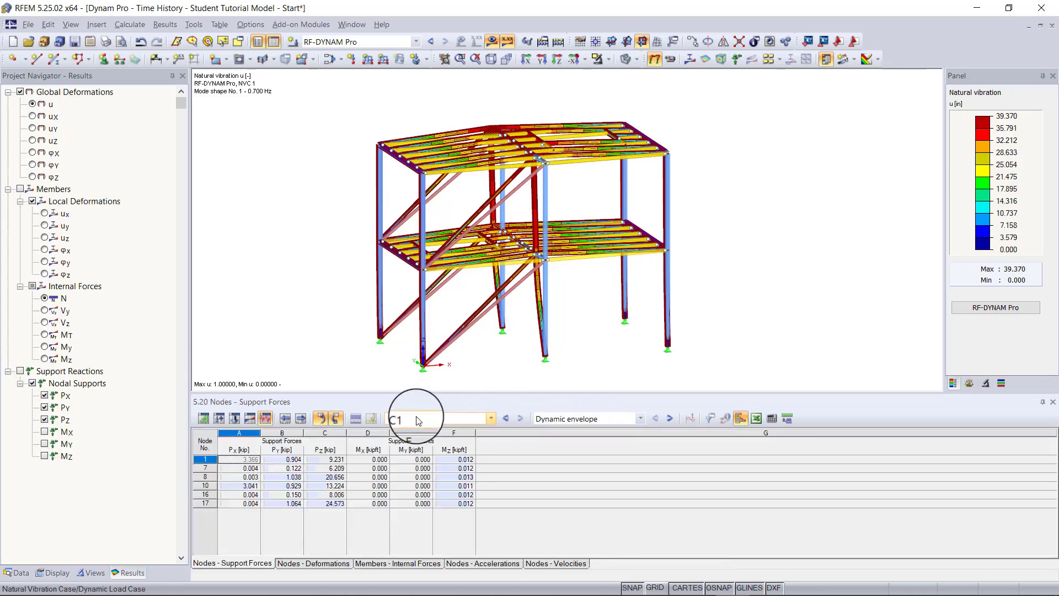
pyautogui.click(691, 420)
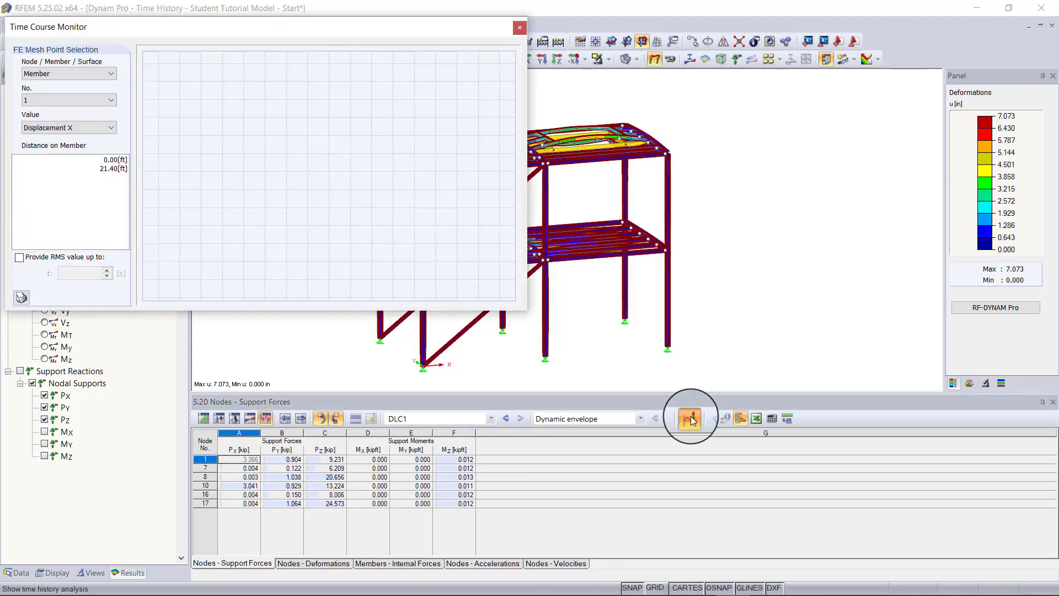
pyautogui.click(92, 73)
pyautogui.click(81, 92)
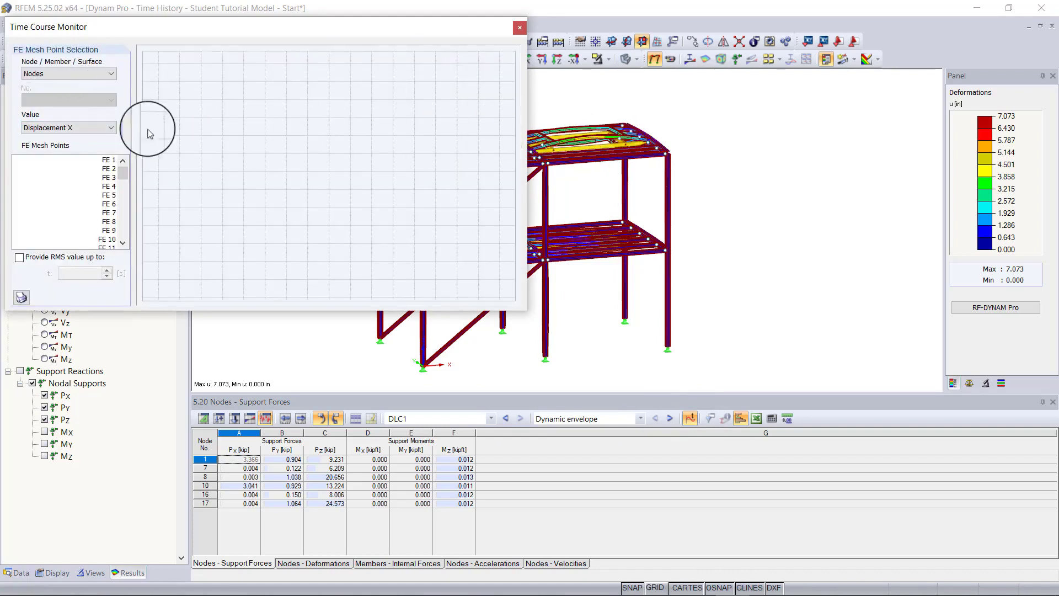
pyautogui.click(72, 127)
pyautogui.click(71, 139)
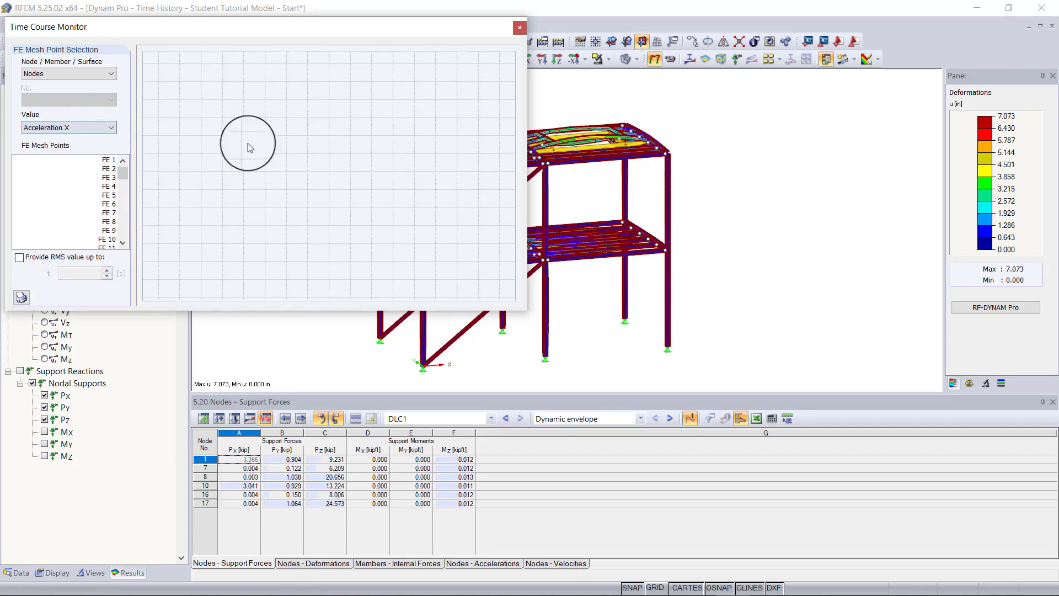
pyautogui.click(625, 144)
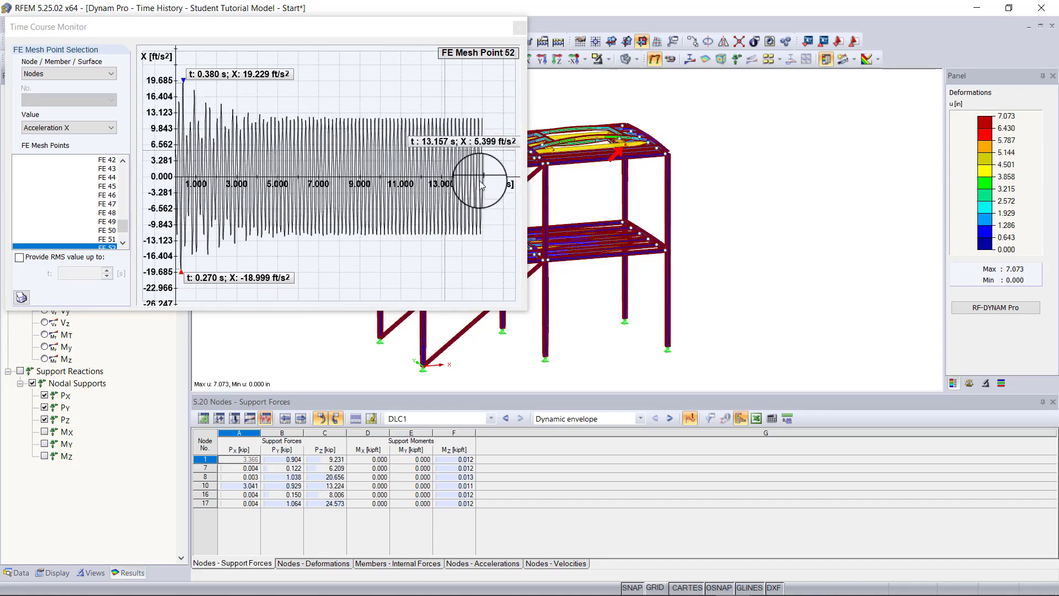
pyautogui.press('Escape')
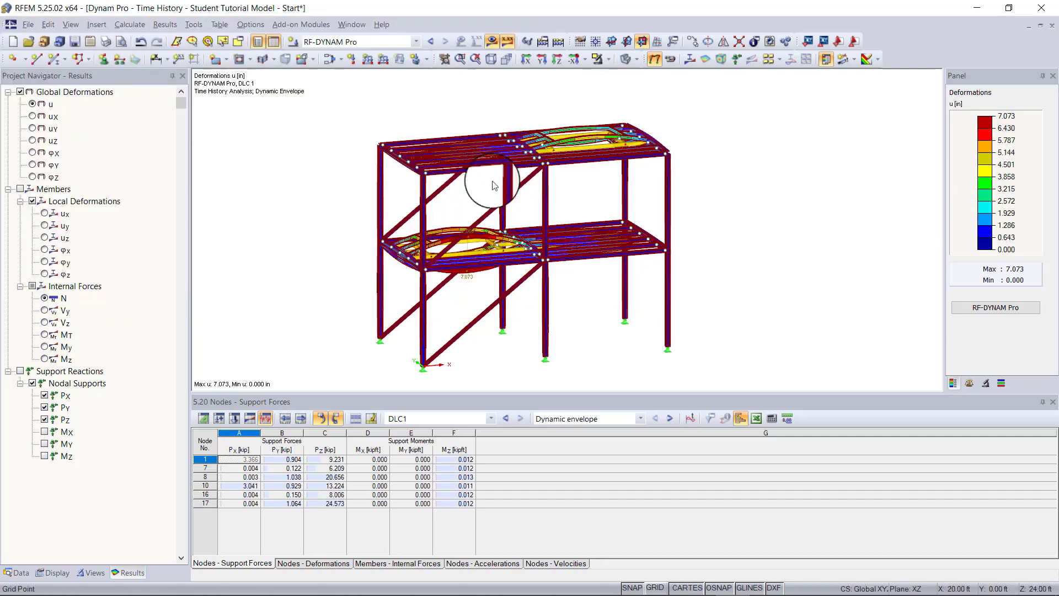